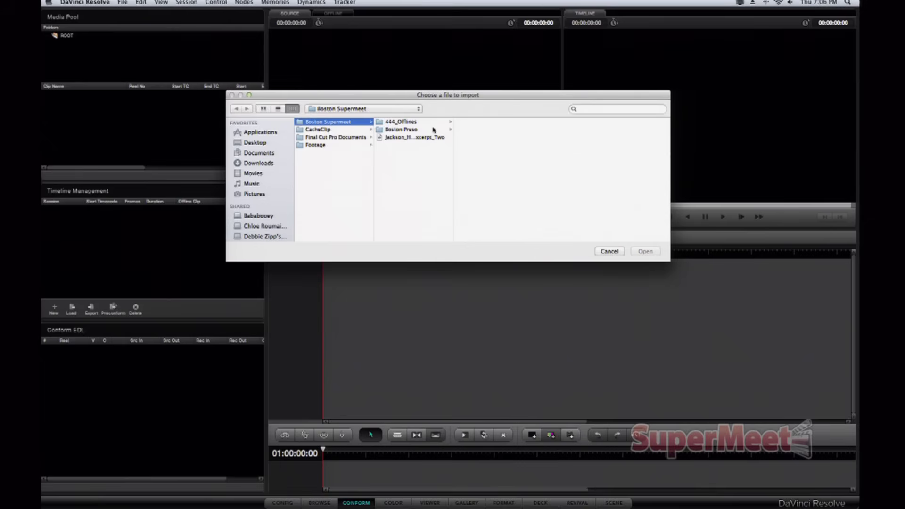
double_click(420, 137)
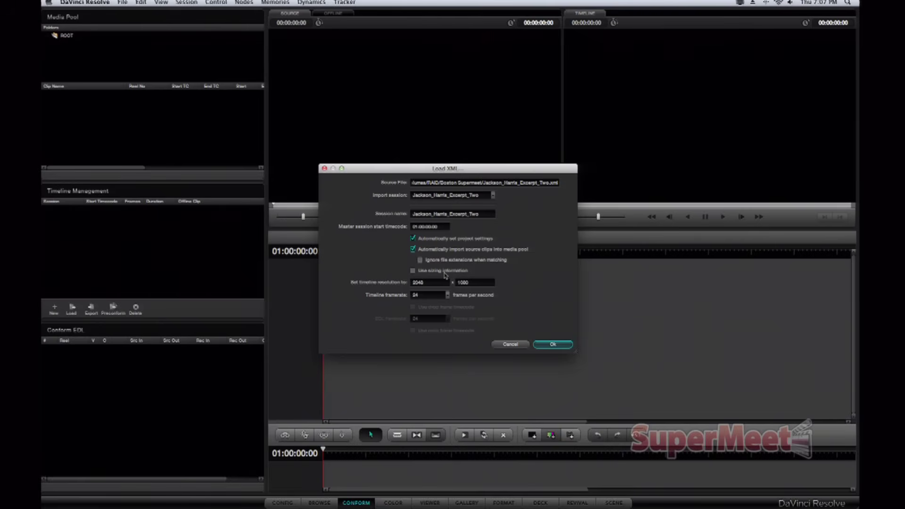
left_click(553, 345)
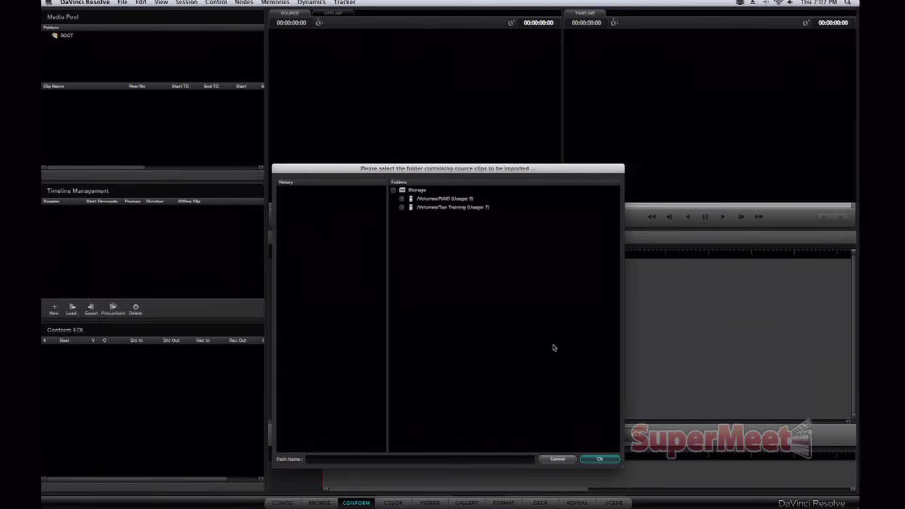
left_click(469, 201)
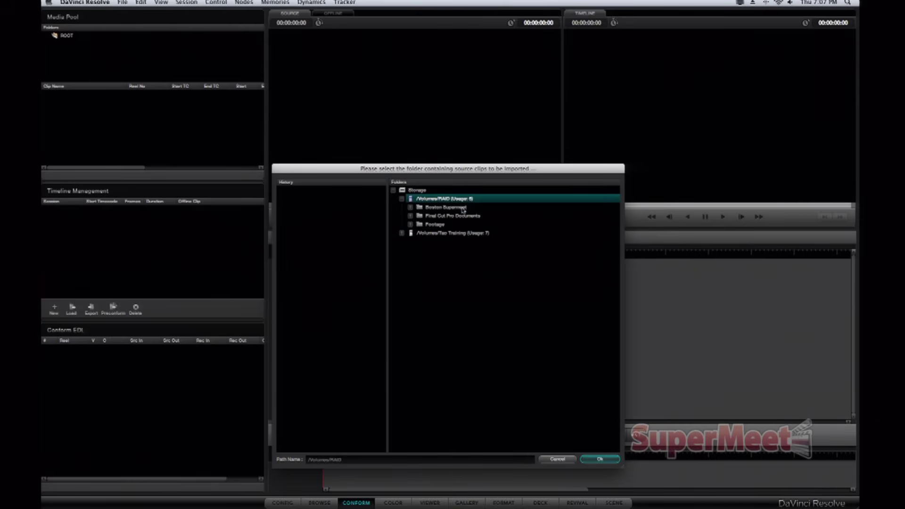
left_click(462, 208)
left_click(588, 460)
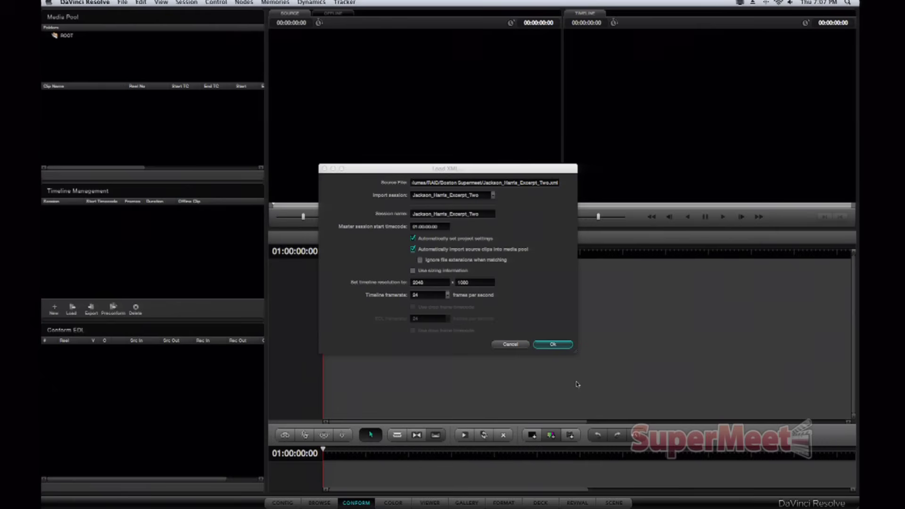
key("Return")
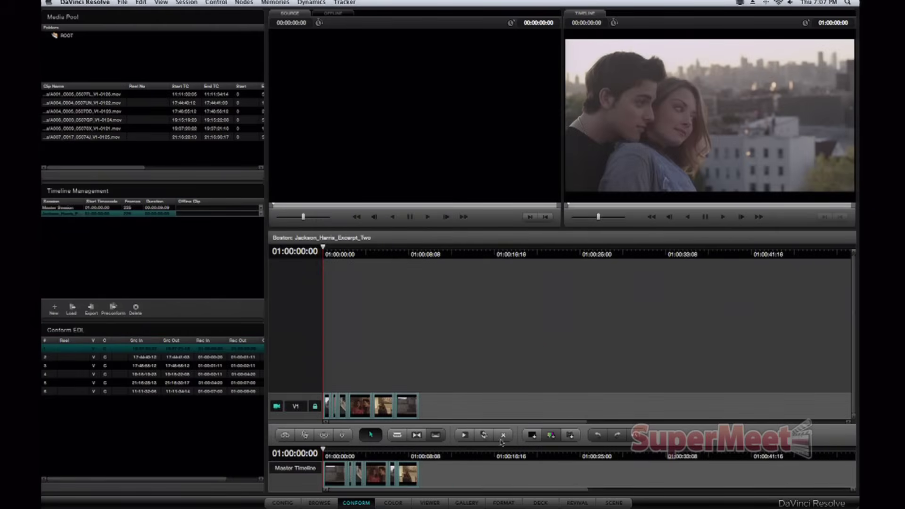
Switch to the Color page and add a serial node followed by a layer node to the second clip's grade
key("shift+4")
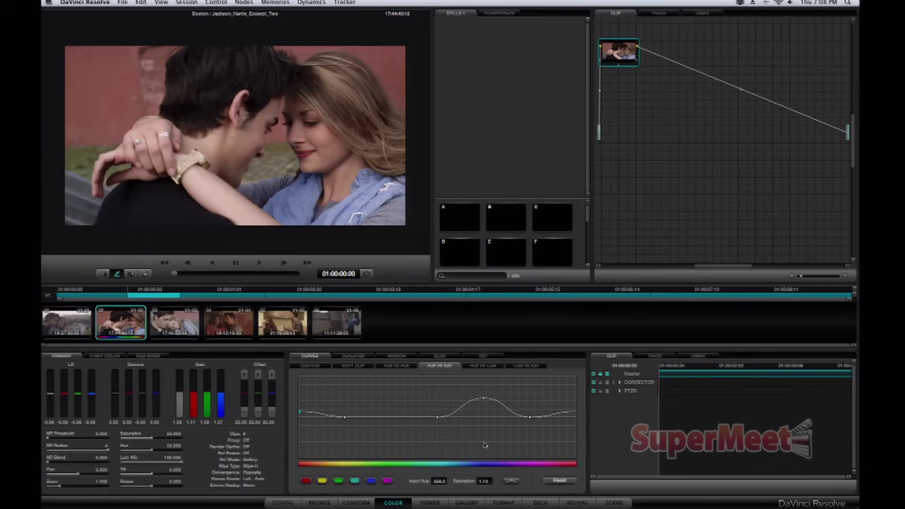
key("alt+s")
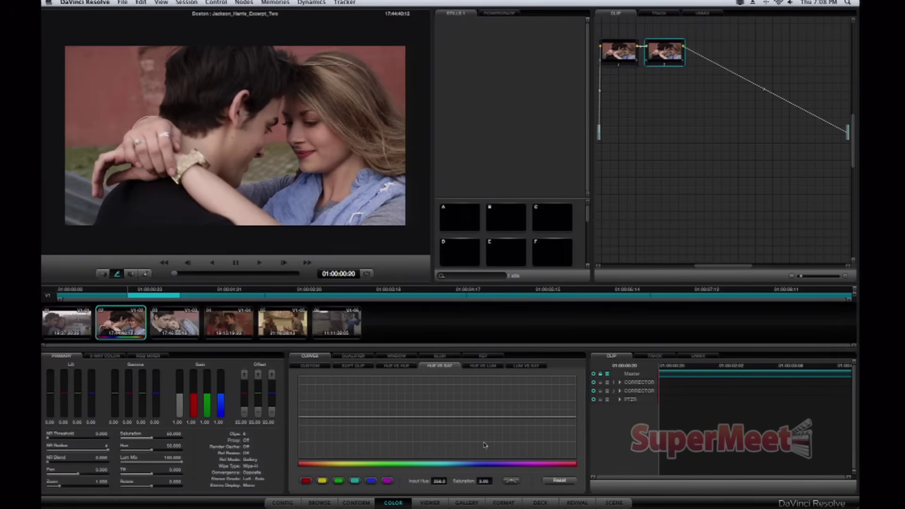
key("alt+l")
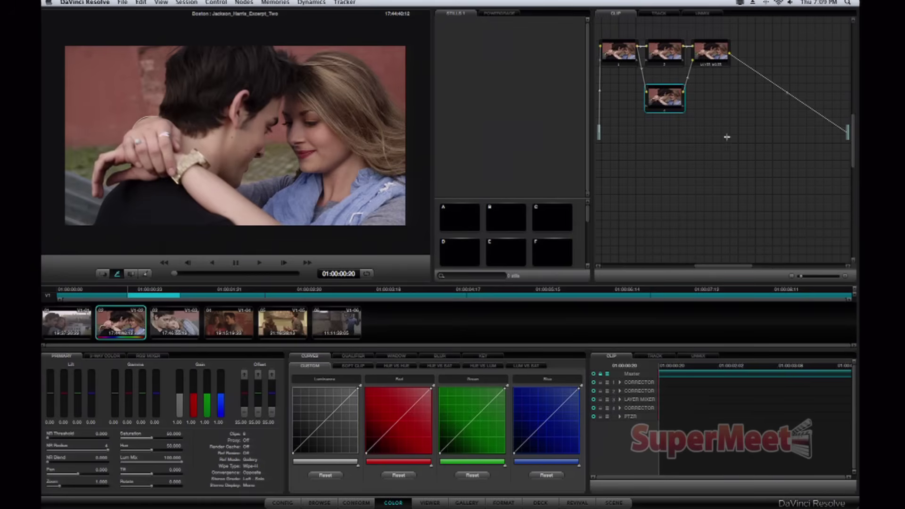
right_click(721, 54)
mouse_move(728, 84)
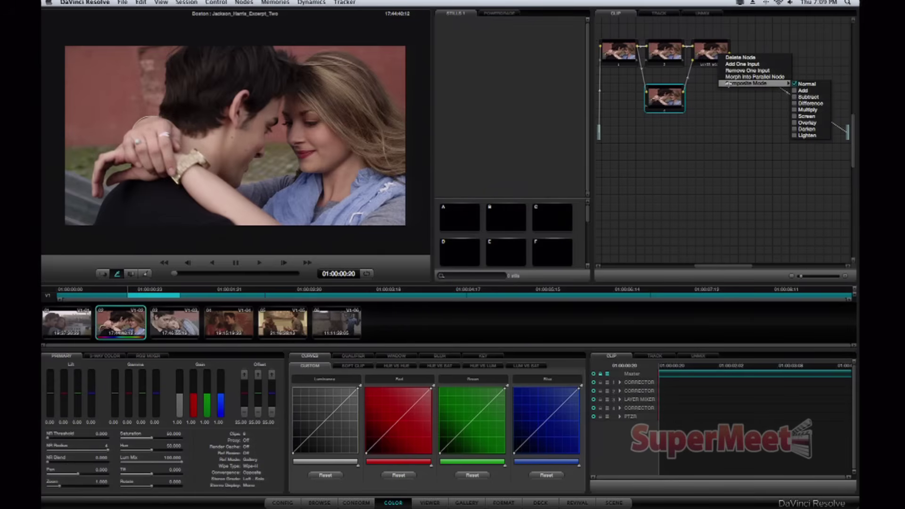
left_click(732, 108)
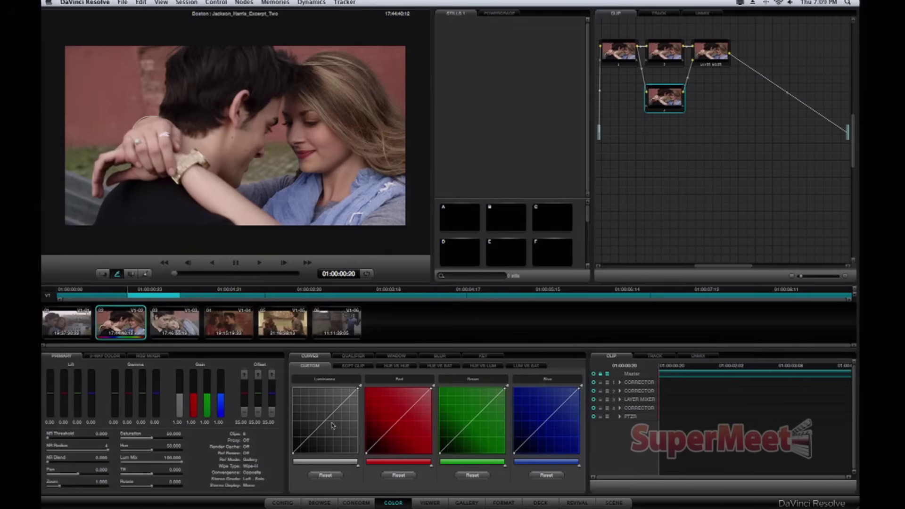
Pull the lower layer node's luminance curve down to isolate the highlights, and set the layer mixer's composite mode to Add
left_click_drag(332, 417, 323, 456)
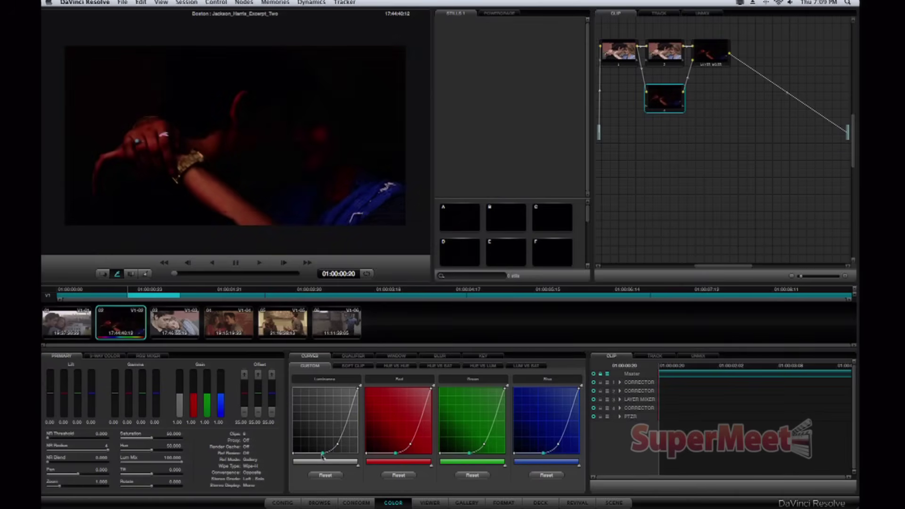
left_click_drag(338, 446, 342, 443)
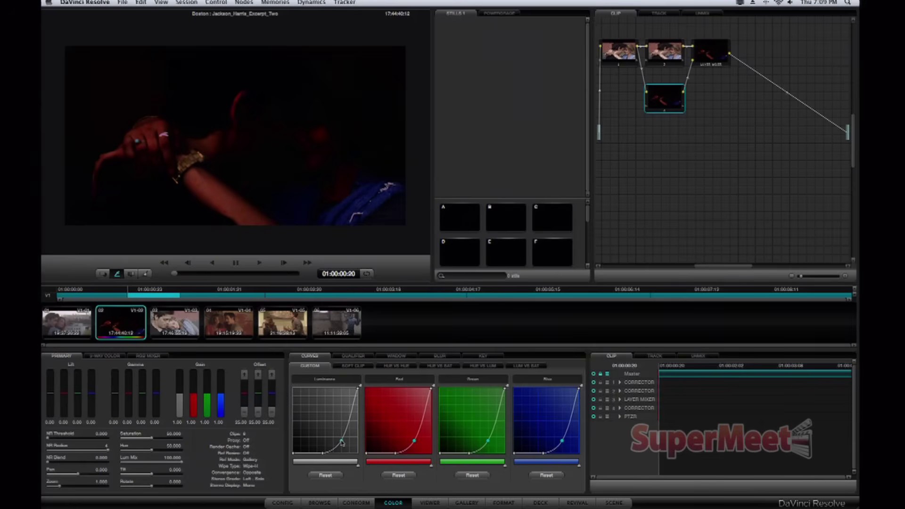
right_click(707, 48)
mouse_move(769, 78)
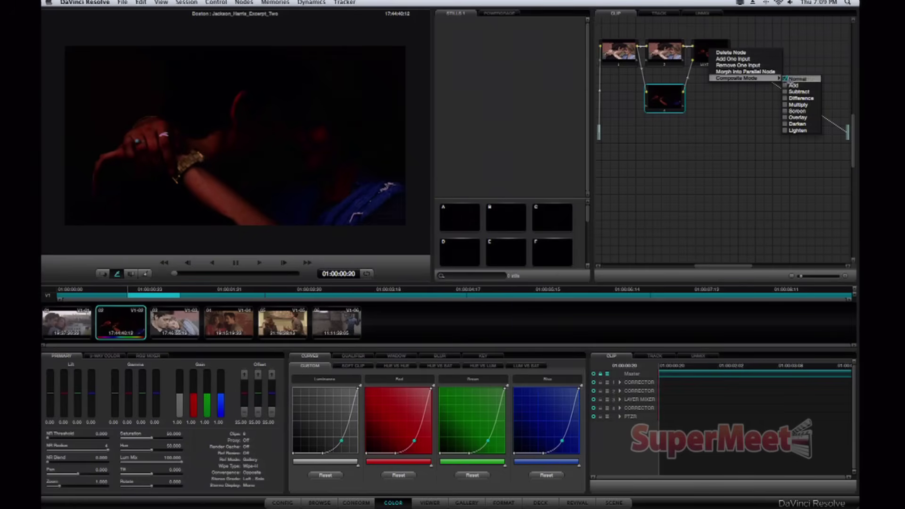
left_click(794, 85)
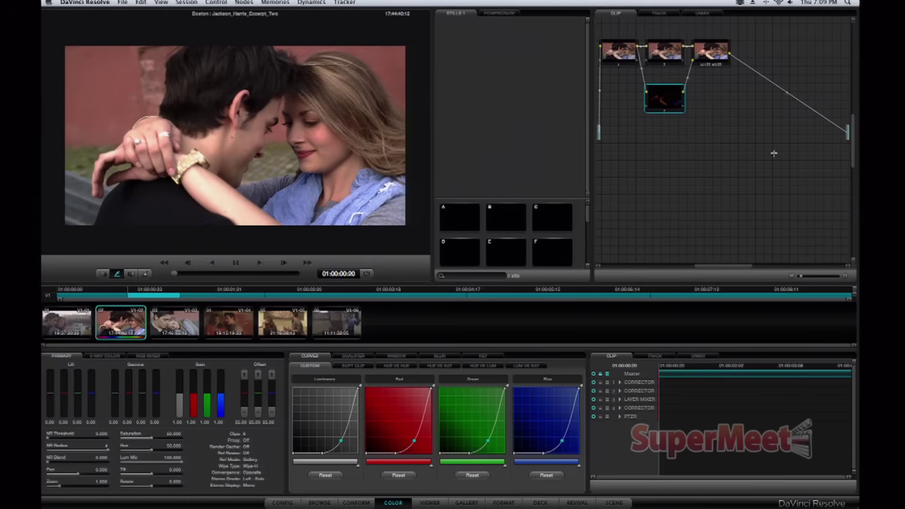
Turn on loop playback and play the second clip to review the Add-composited grade
key("super+slash")
key("space")
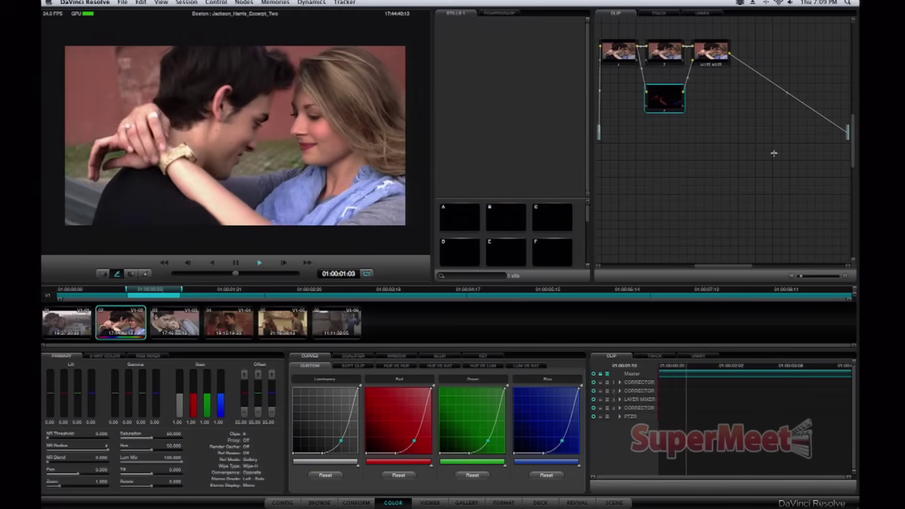
key("space")
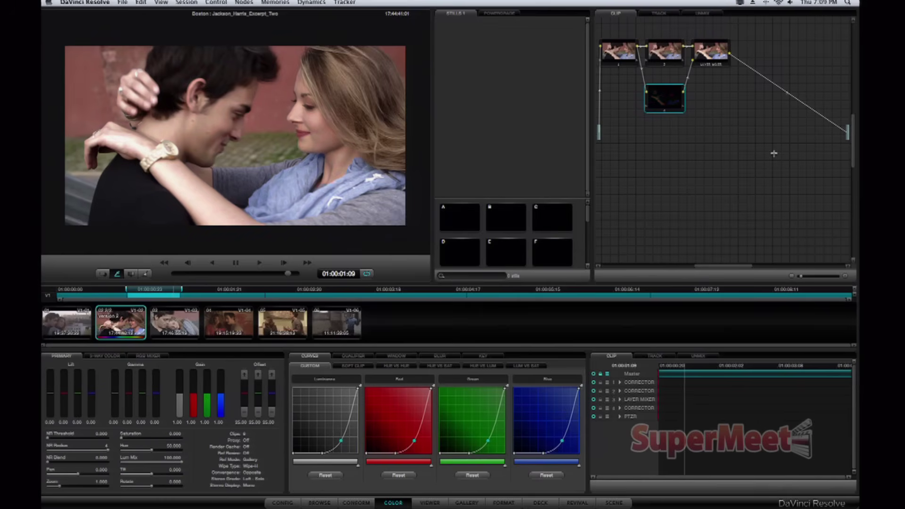
Refine the lower and middle points of the desaturated layer node's luminance curve and play the clip to check the look
left_click(323, 453)
left_click_drag(324, 454, 314, 458)
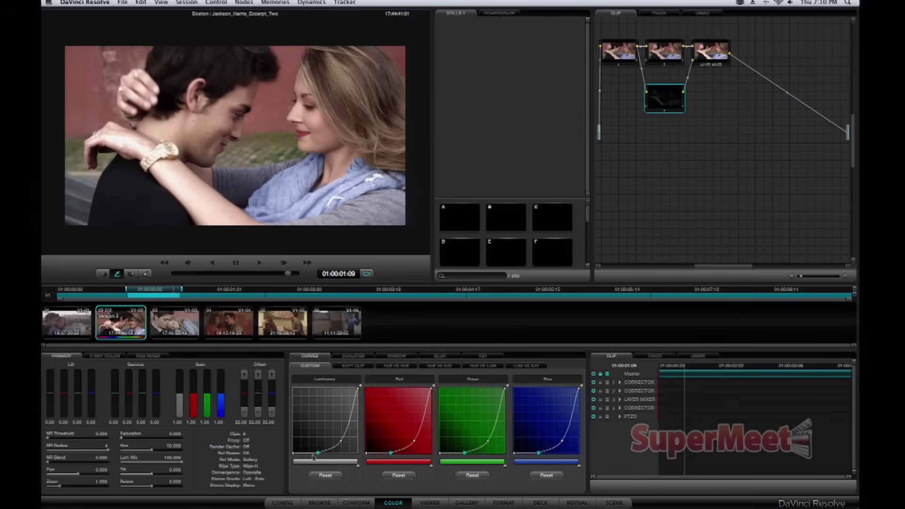
left_click(341, 441)
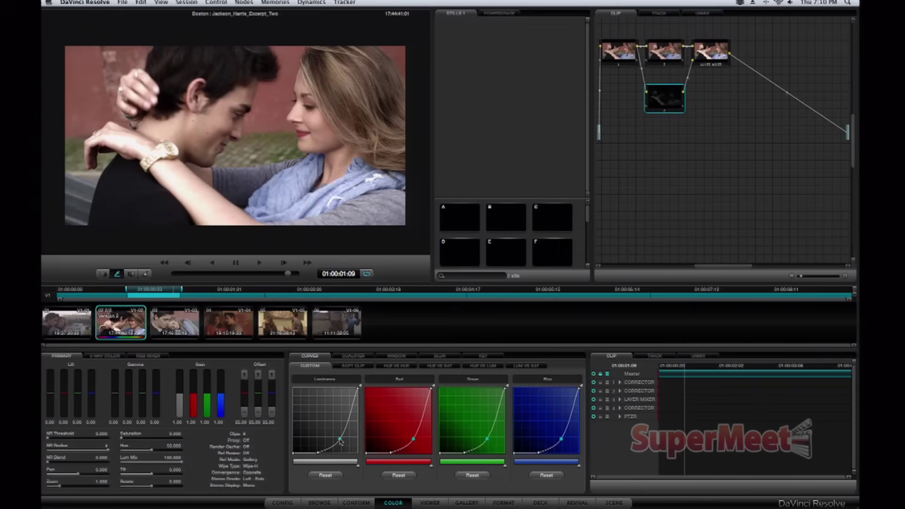
key("space")
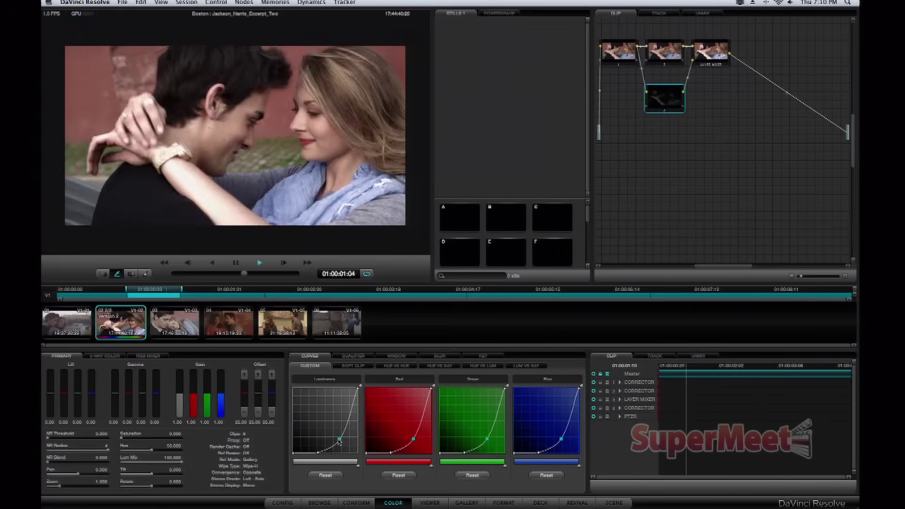
key("space")
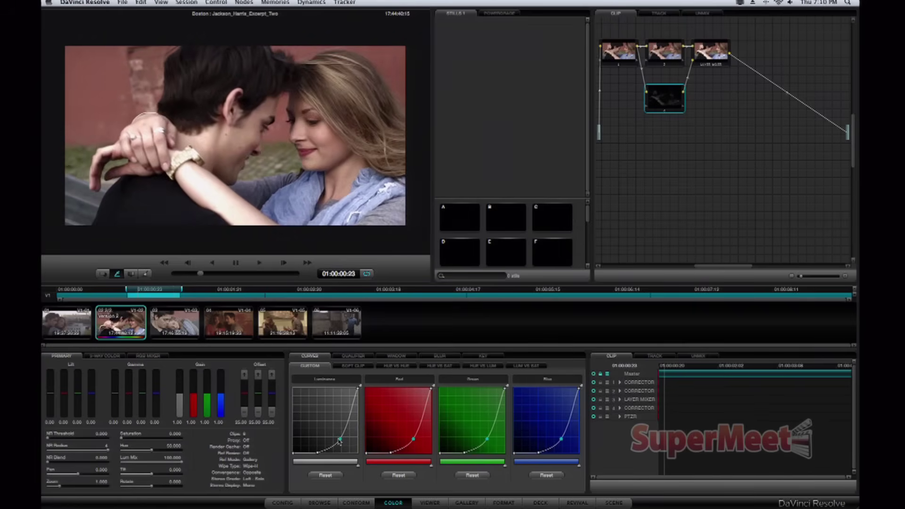
Cycle through the second clip's grading versions to compare the saturated and desaturated highlight looks
key("super+b")
key("super+b")
key("super+b")
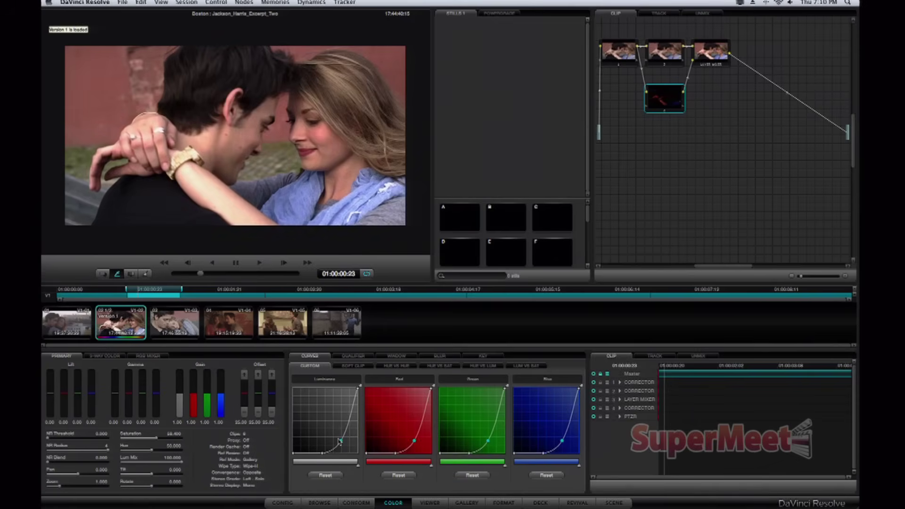
key("super+b")
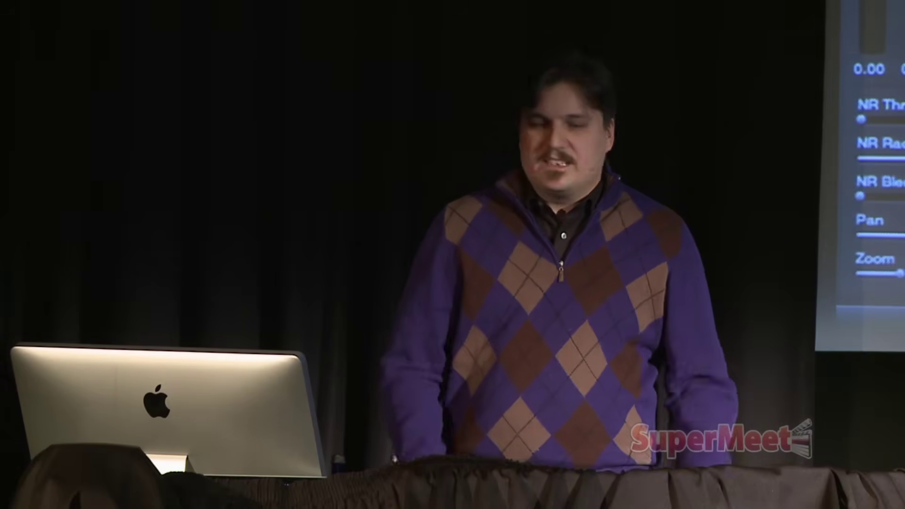
Add a grading version with a serial node after the desaturated layer node, and compare the warm highlight tint with version 1
key("super+y")
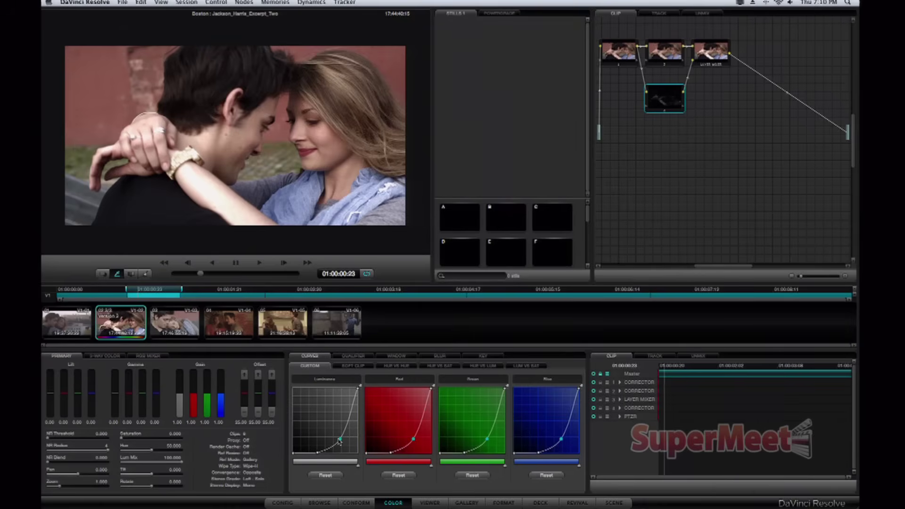
key("alt+s")
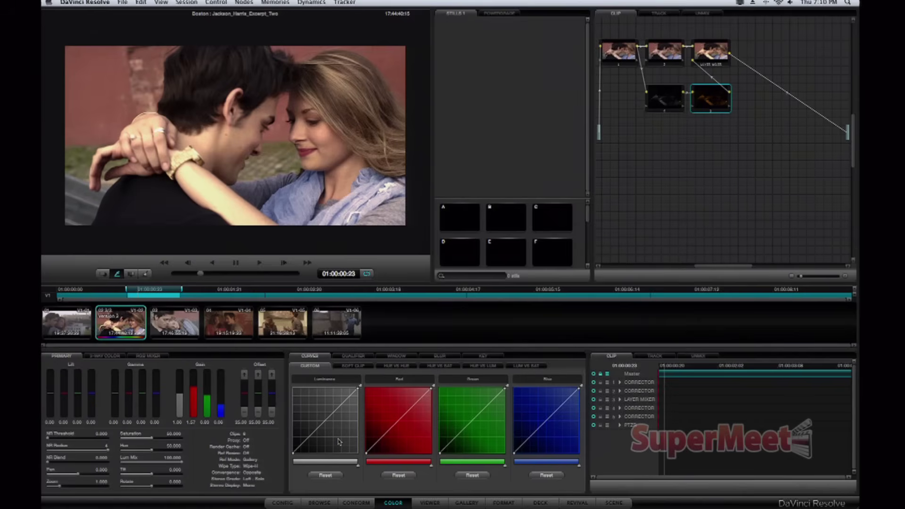
key("ctrl+b")
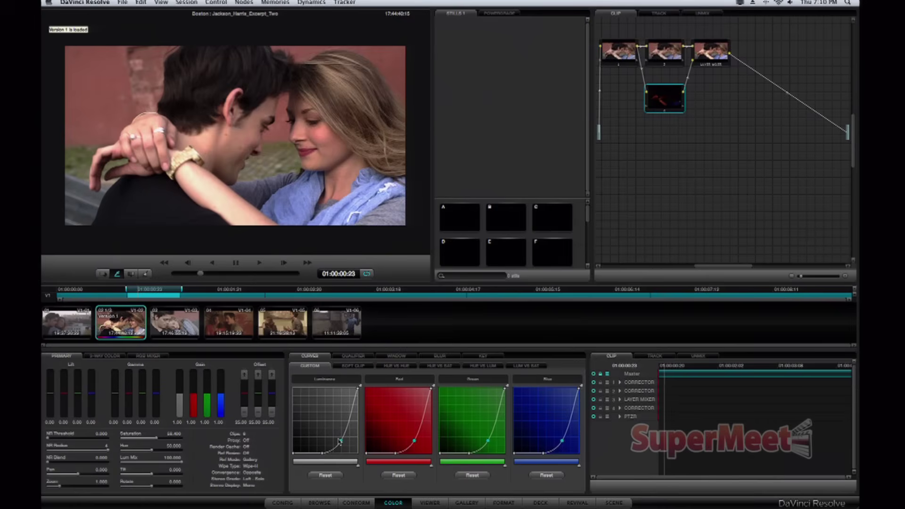
key("ctrl+b")
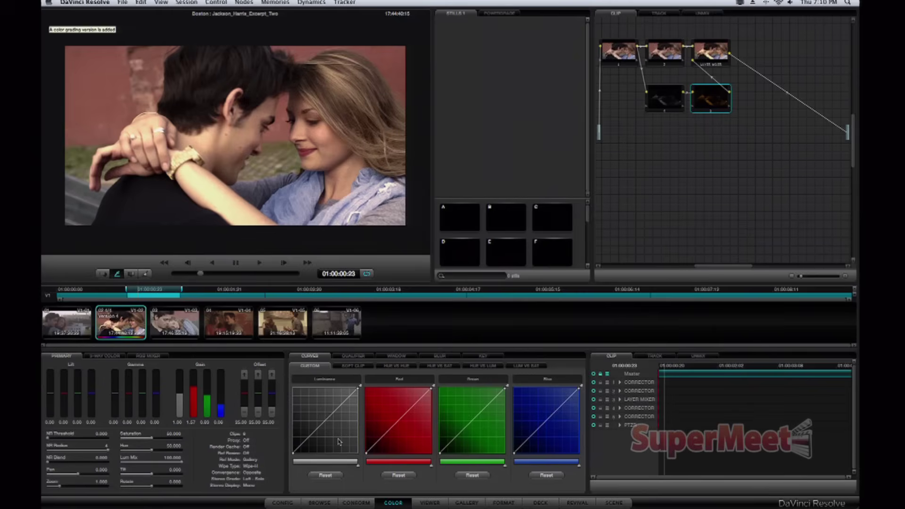
Delete the serial and layer nodes of the lower branch and add a fresh layer node beneath the second node
key("Delete")
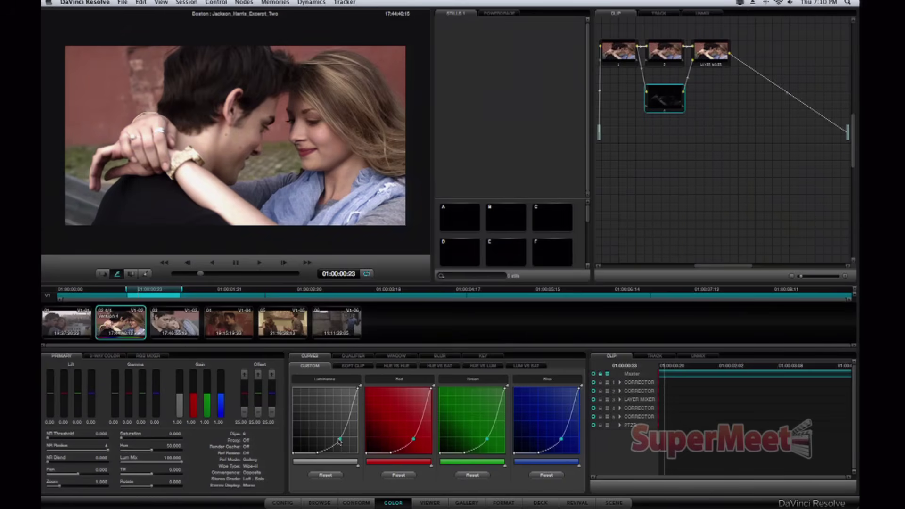
key("Delete")
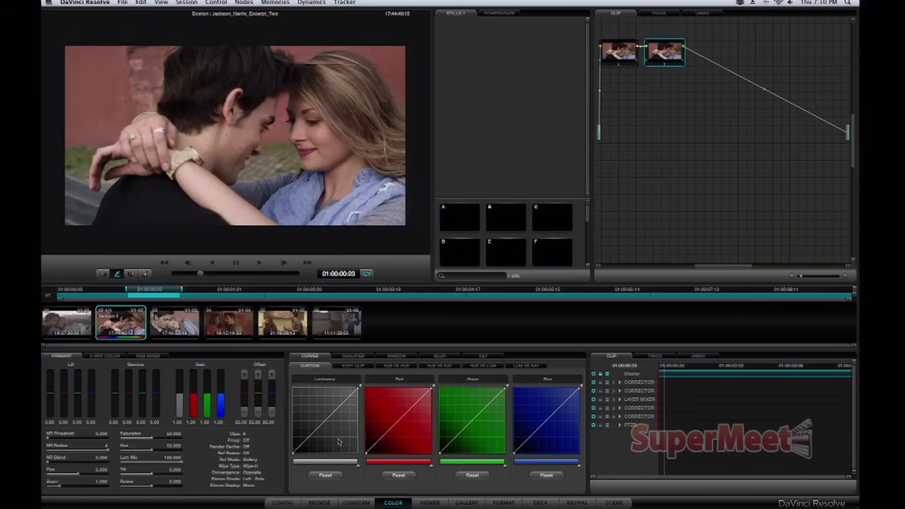
key("alt+l")
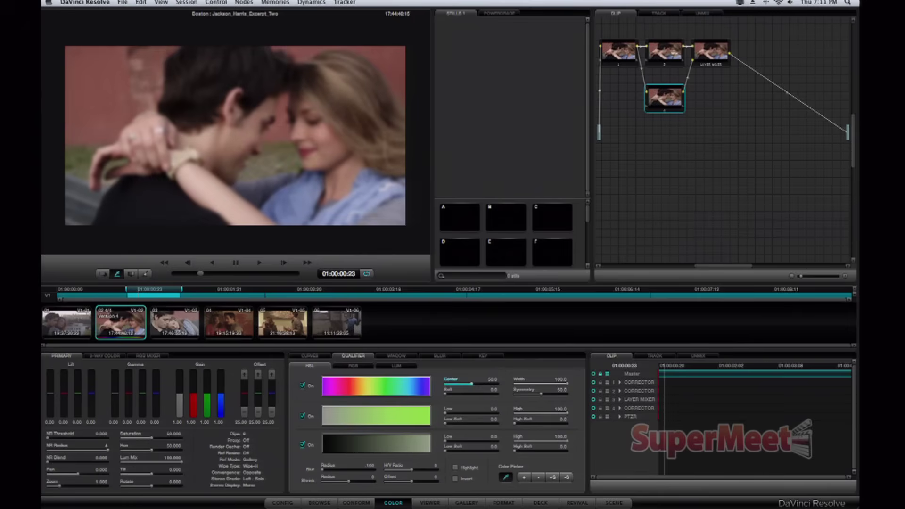
Set the layer mixer's composite mode to Overlay and lower the blurred layer node's key output gain to about 0.5
right_click(708, 55)
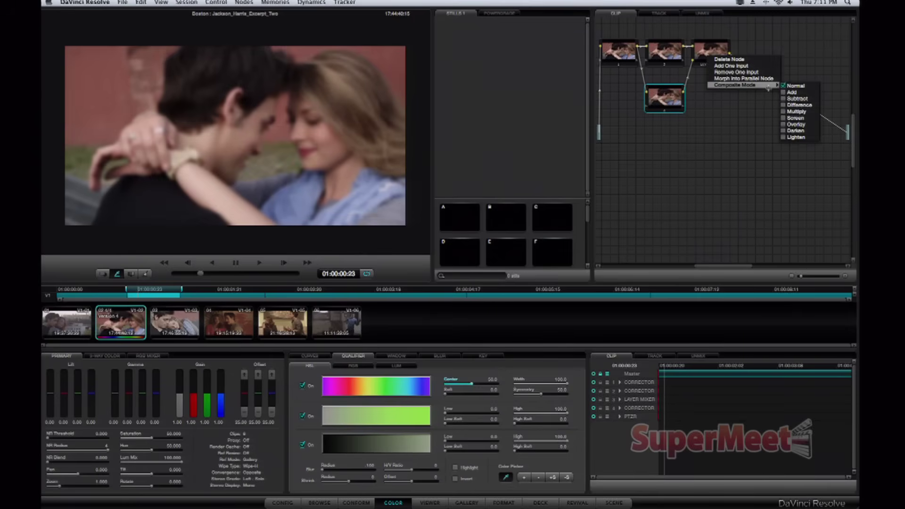
mouse_move(783, 86)
left_click(794, 123)
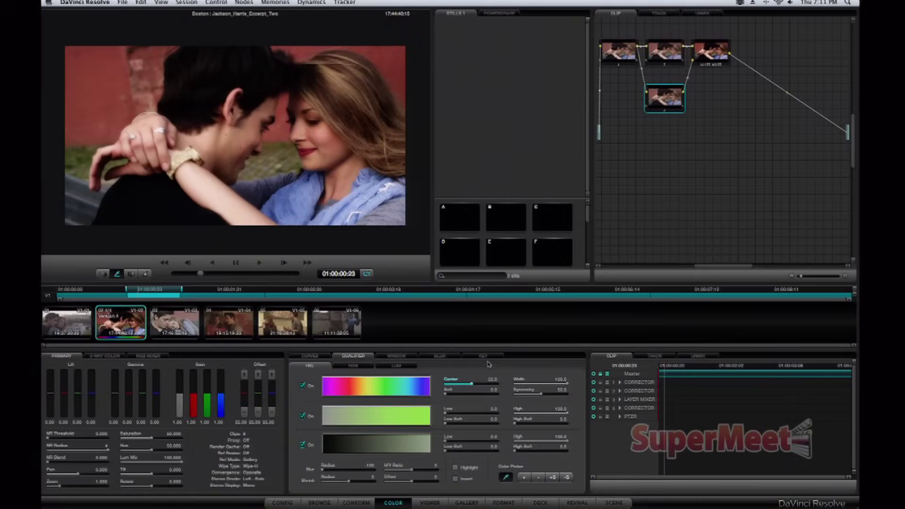
left_click(485, 356)
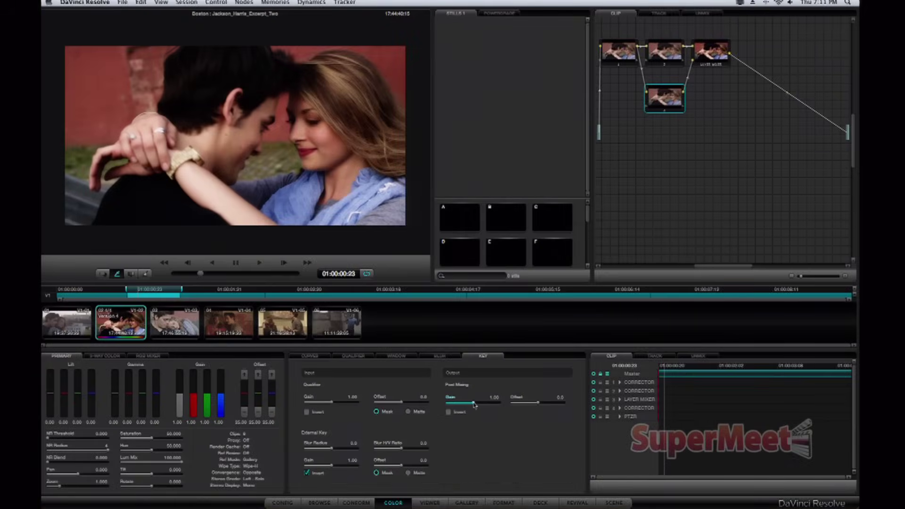
left_click_drag(474, 404, 403, 410)
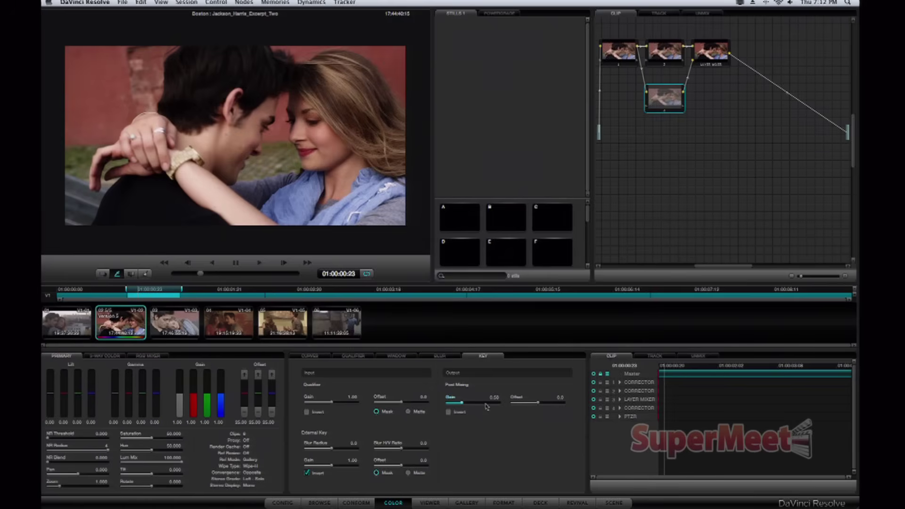
Reset the lower layer node's key output gain and set the layer mixer's composite mode to Darken, checking the look in playback
double_click(450, 399)
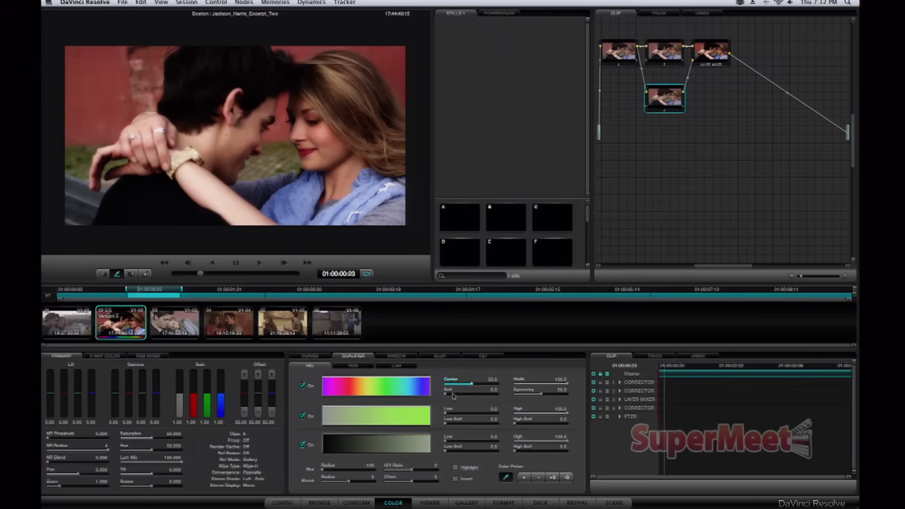
right_click(708, 53)
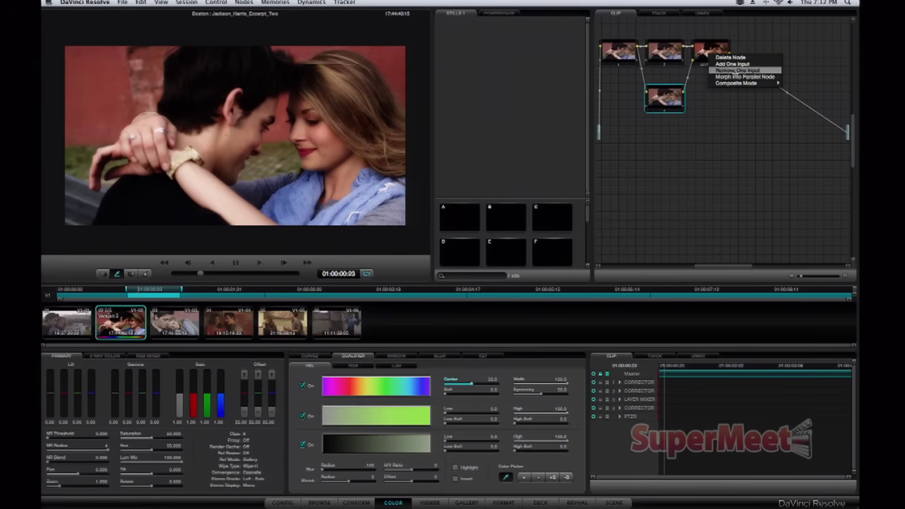
mouse_move(781, 84)
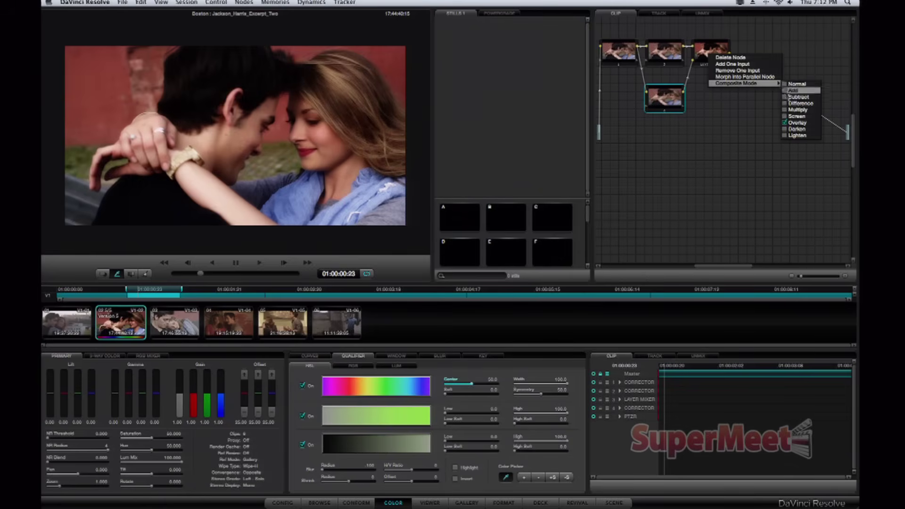
left_click(795, 129)
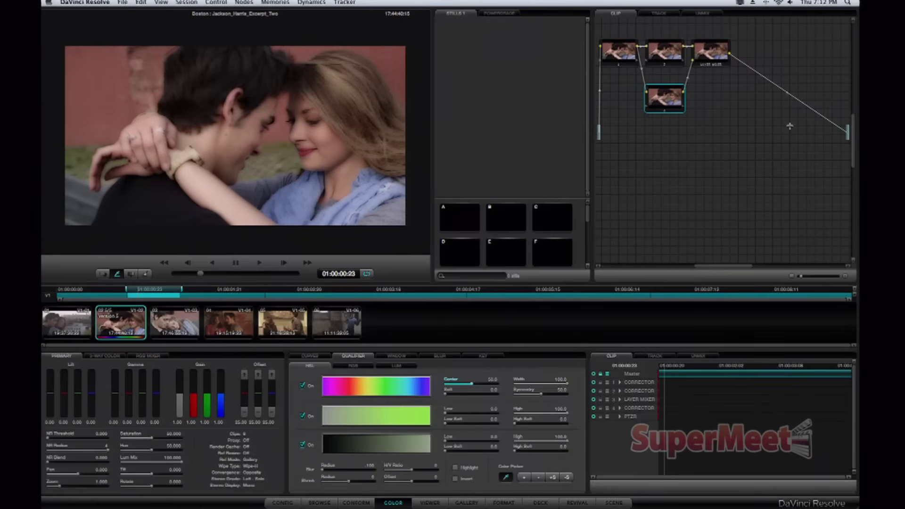
key("space")
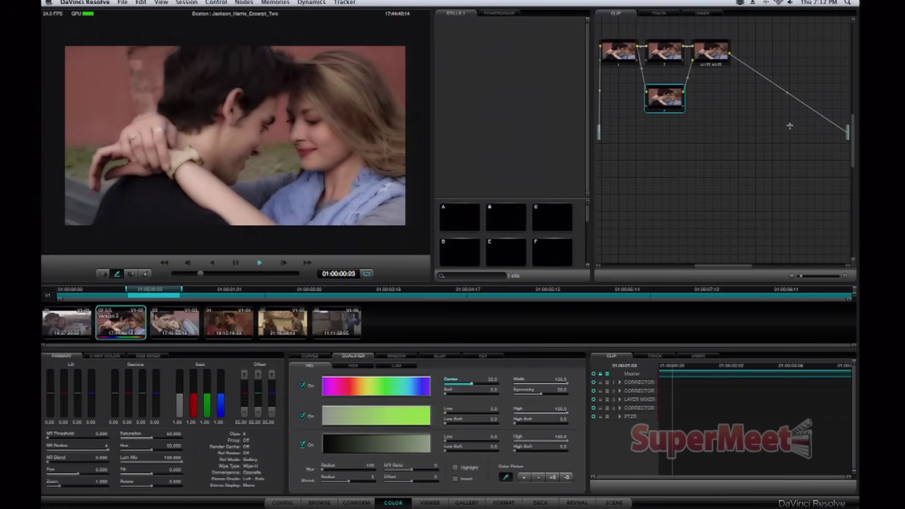
key("space")
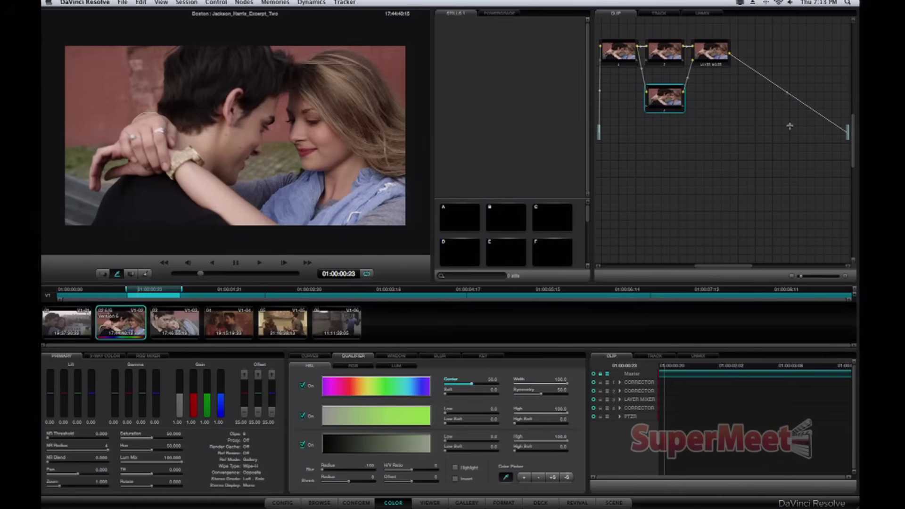
Set the layer mixer's composite mode to Normal in the second clip's version 6
right_click(710, 51)
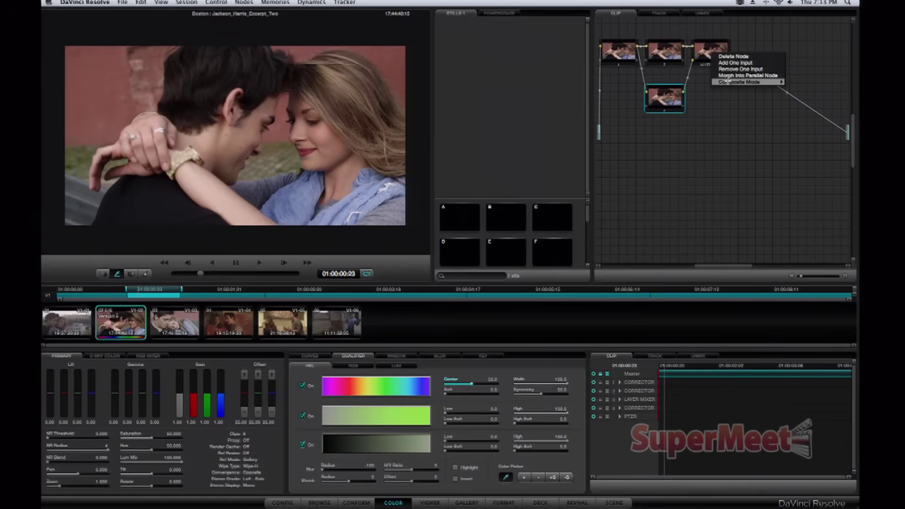
mouse_move(751, 83)
left_click(790, 83)
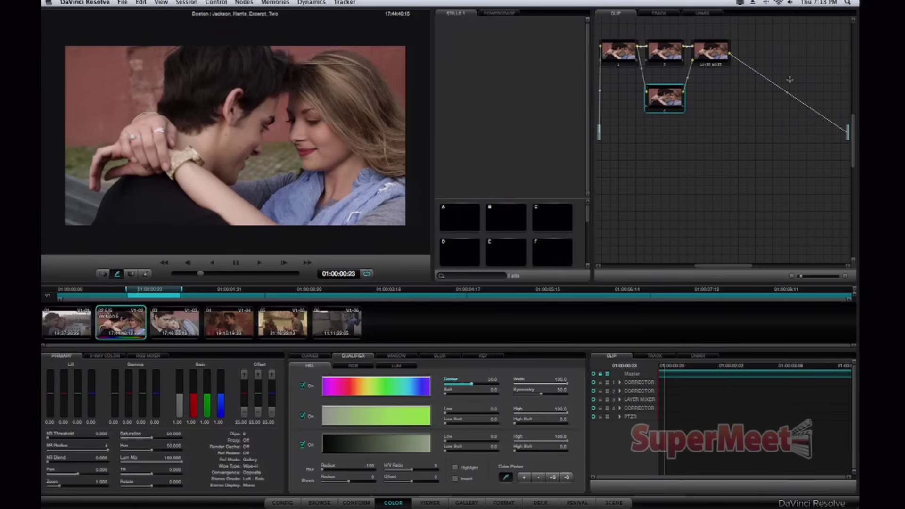
Turn the second node into a flat white field with lift at 0.77, and add a serial node after it graded to solid orange
left_click(665, 52)
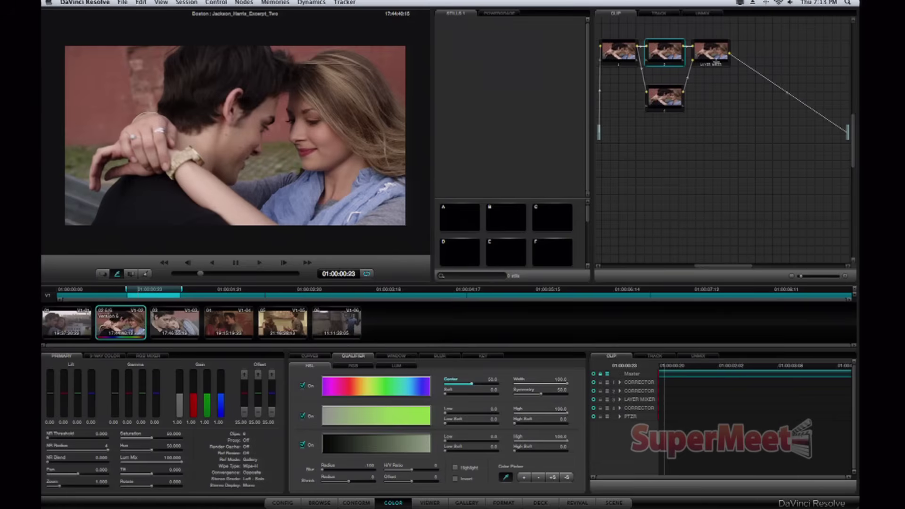
left_click_drag(711, 52, 803, 51)
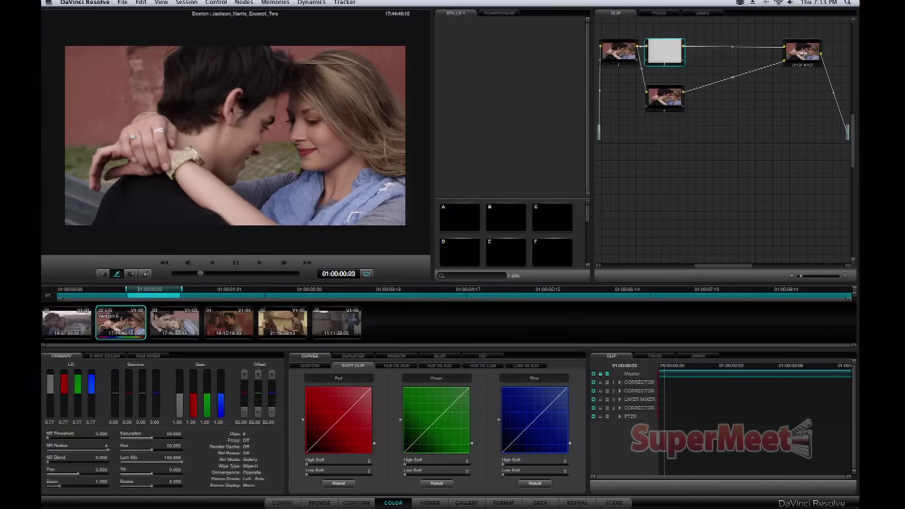
key("alt+s")
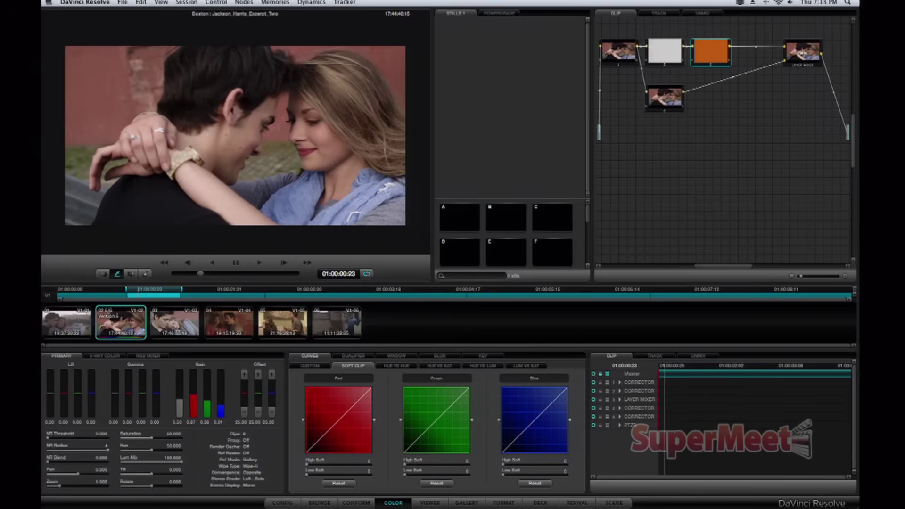
Set the layer mixer's composite mode to Screen to blend the solid orange branch with the image
right_click(788, 55)
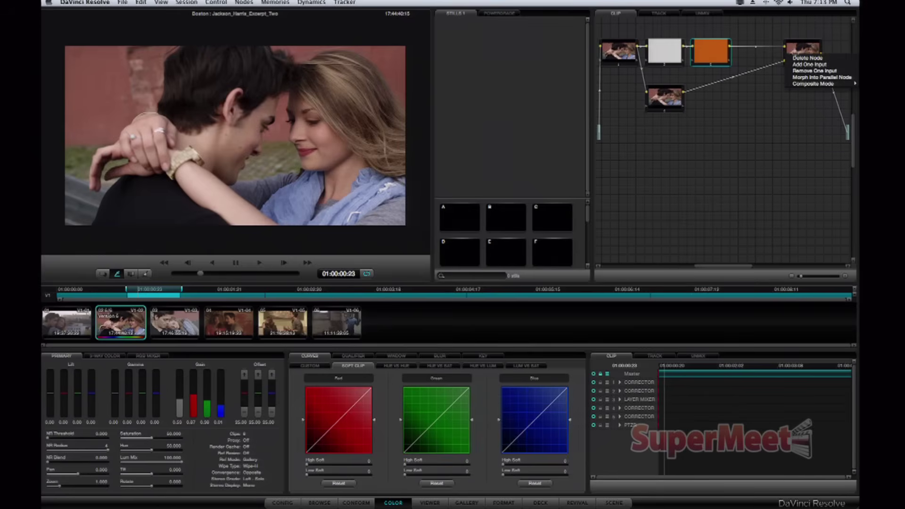
mouse_move(812, 83)
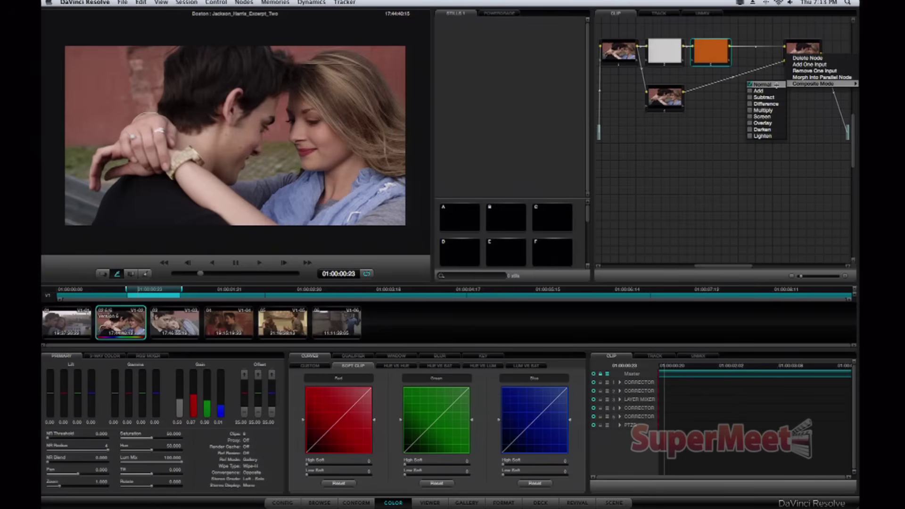
left_click(769, 116)
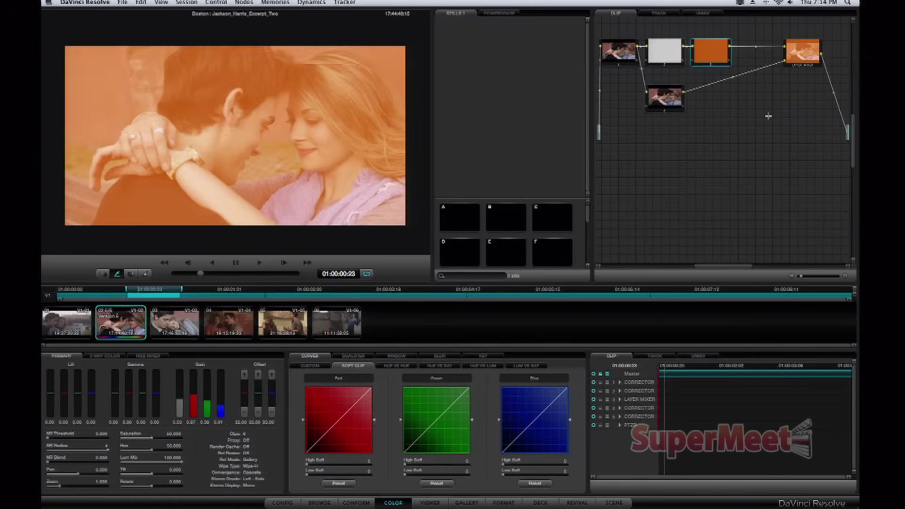